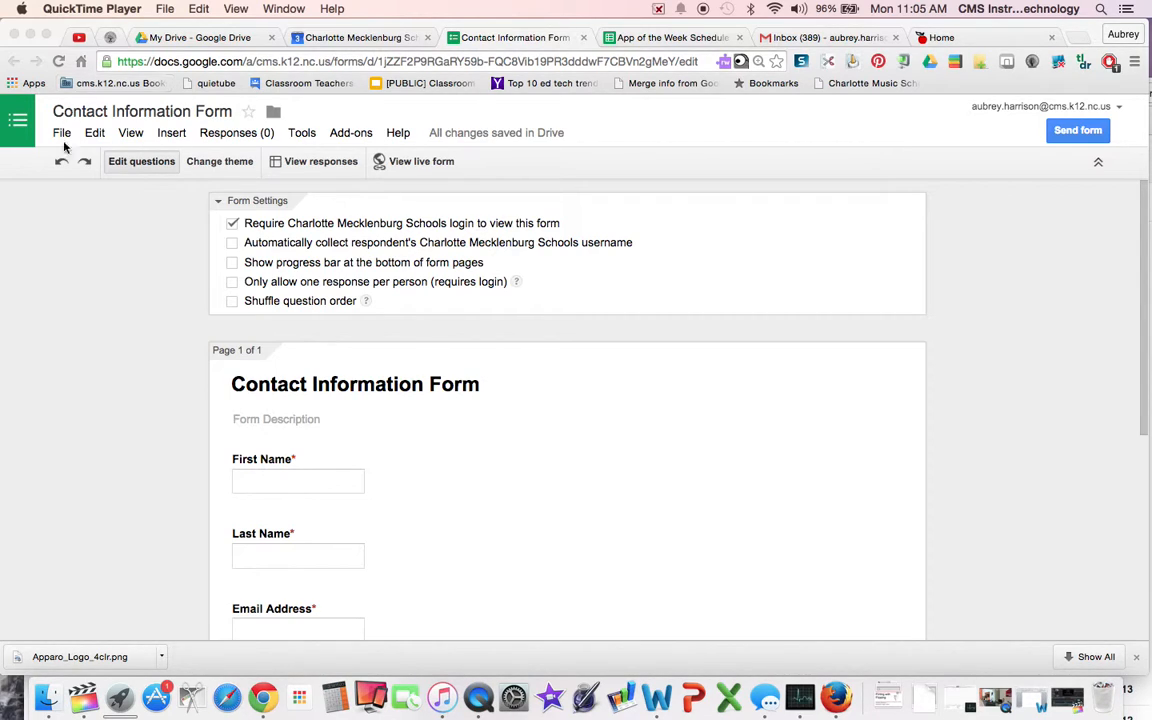
- Open the Form Notifications add-on's Configure notifications panel beside the form
{"action": "scroll", "coordinate": [355, 459], "scroll_direction": "down", "scroll_amount": 2}
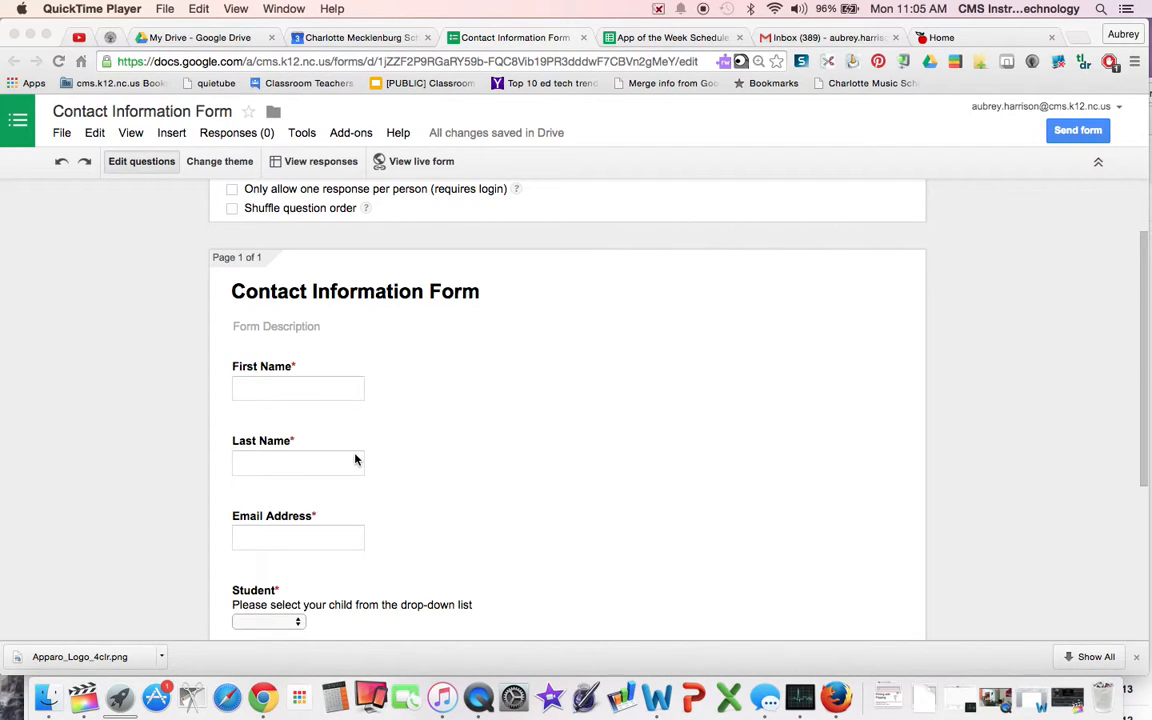
{"action": "scroll", "coordinate": [340, 140], "scroll_direction": "down", "scroll_amount": 5}
{"action": "left_click", "coordinate": [349, 133]}
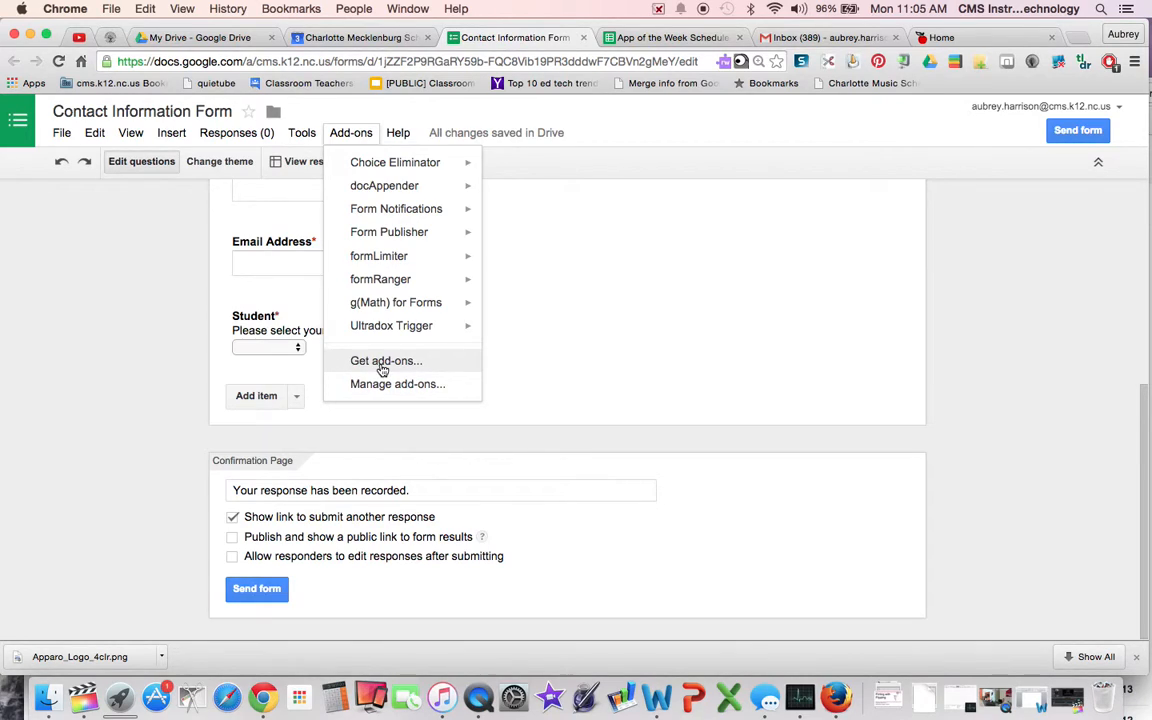
{"action": "mouse_move", "coordinate": [395, 211]}
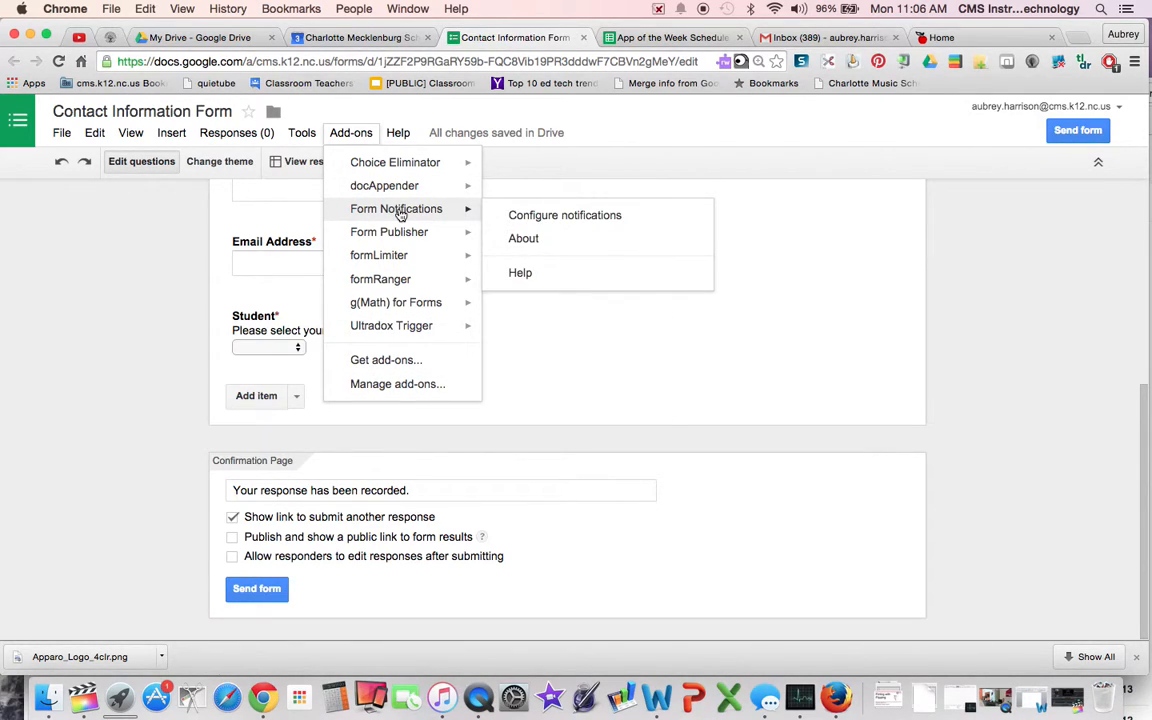
{"action": "left_click", "coordinate": [563, 218]}
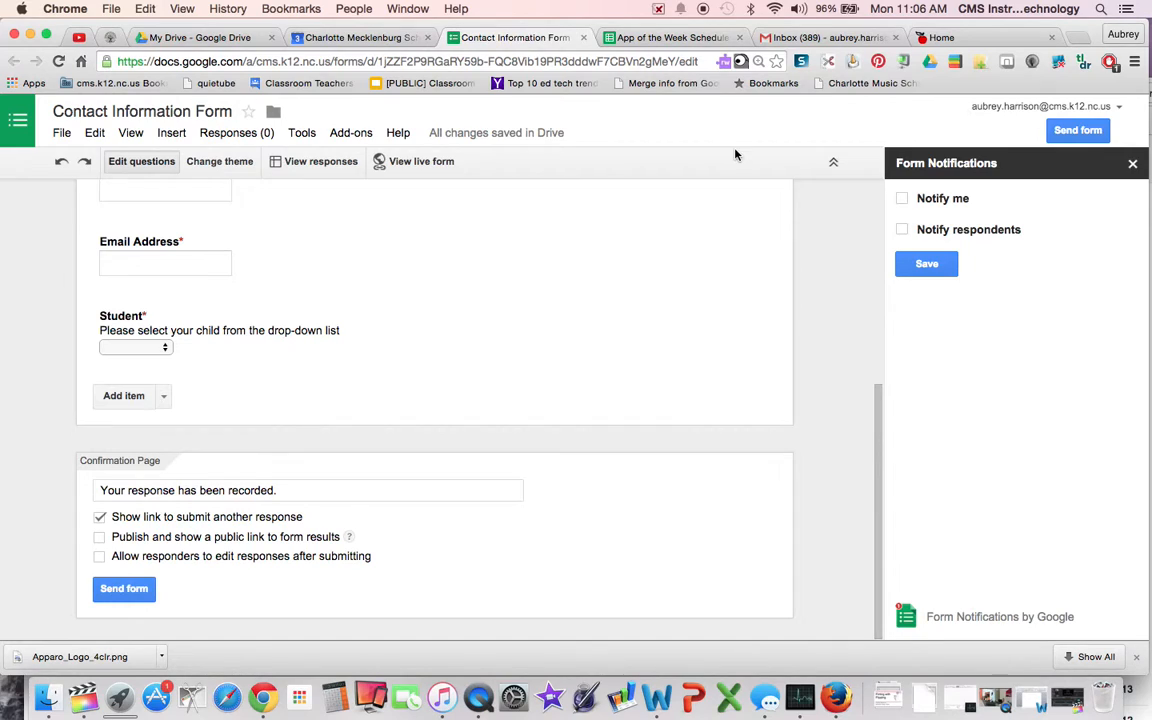
- Turn Notify me on to check its notification address, then turn it back off
{"action": "left_click", "coordinate": [902, 201]}
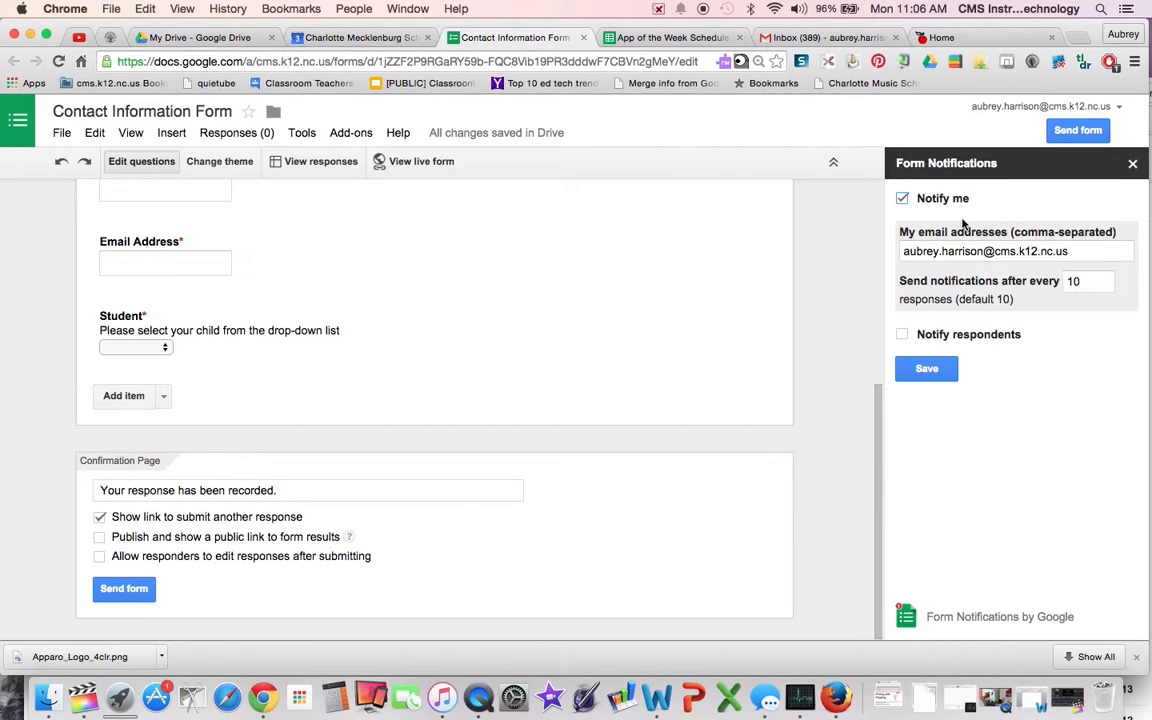
{"action": "left_click", "coordinate": [1084, 252]}
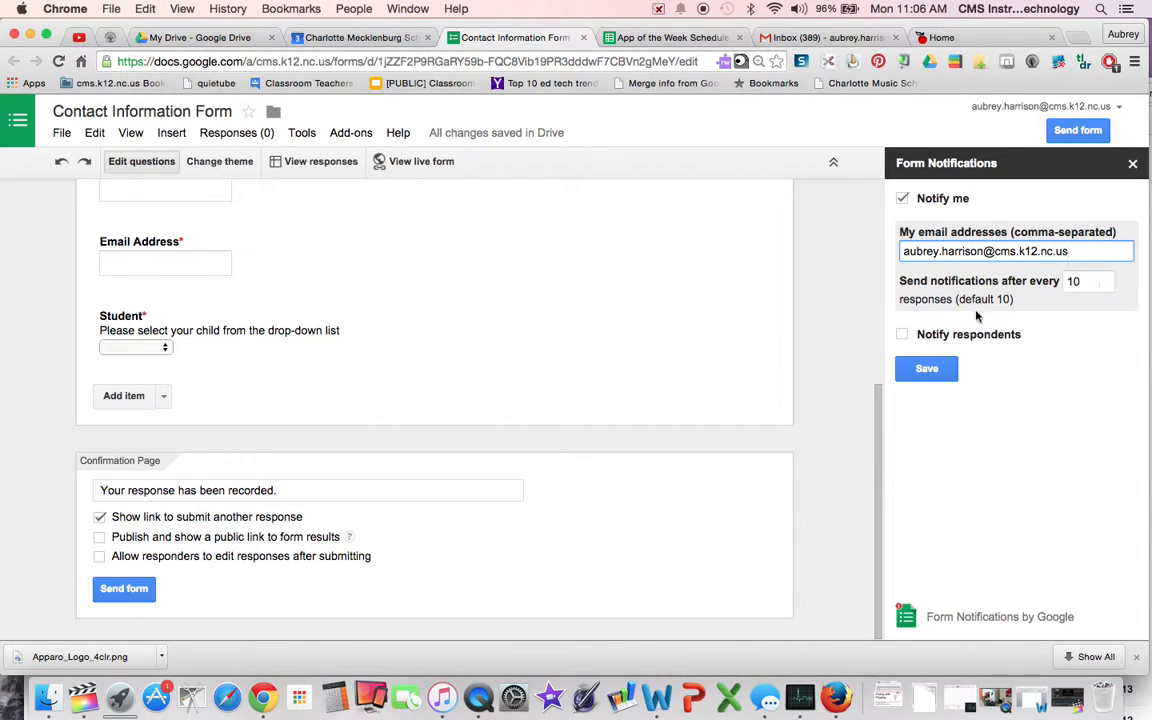
{"action": "left_click", "coordinate": [903, 200]}
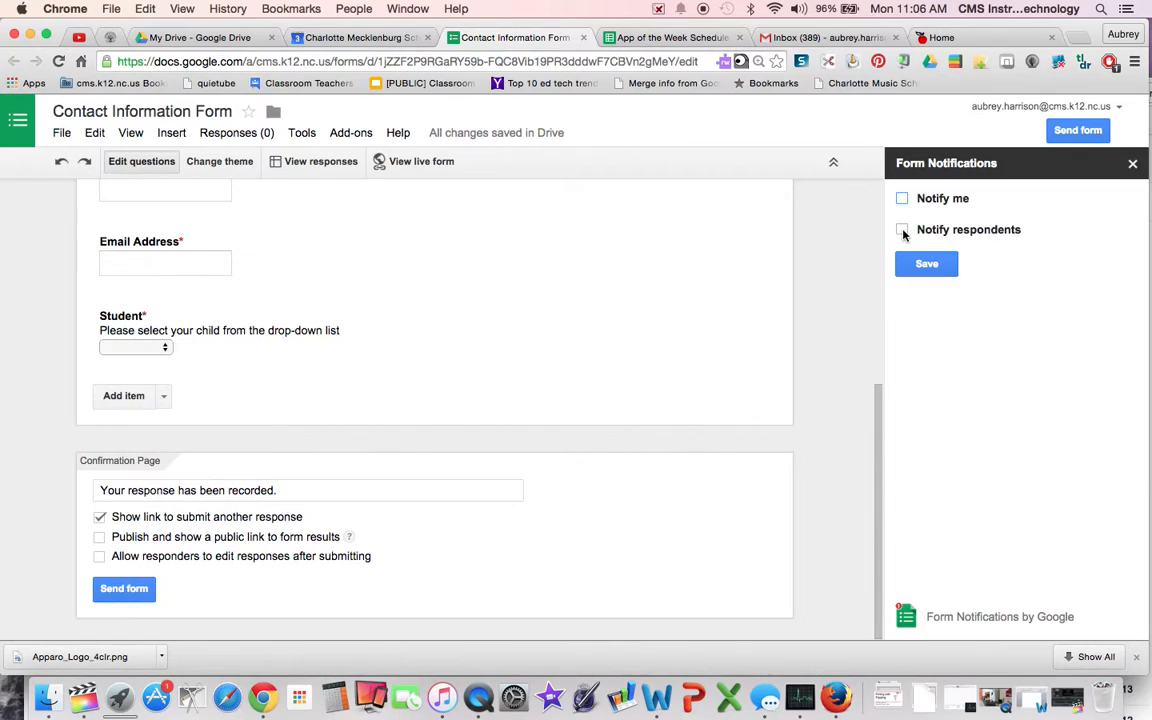
- Turn on Notify respondents and set 'Email Address' as the question holding their email
{"action": "left_click", "coordinate": [903, 231]}
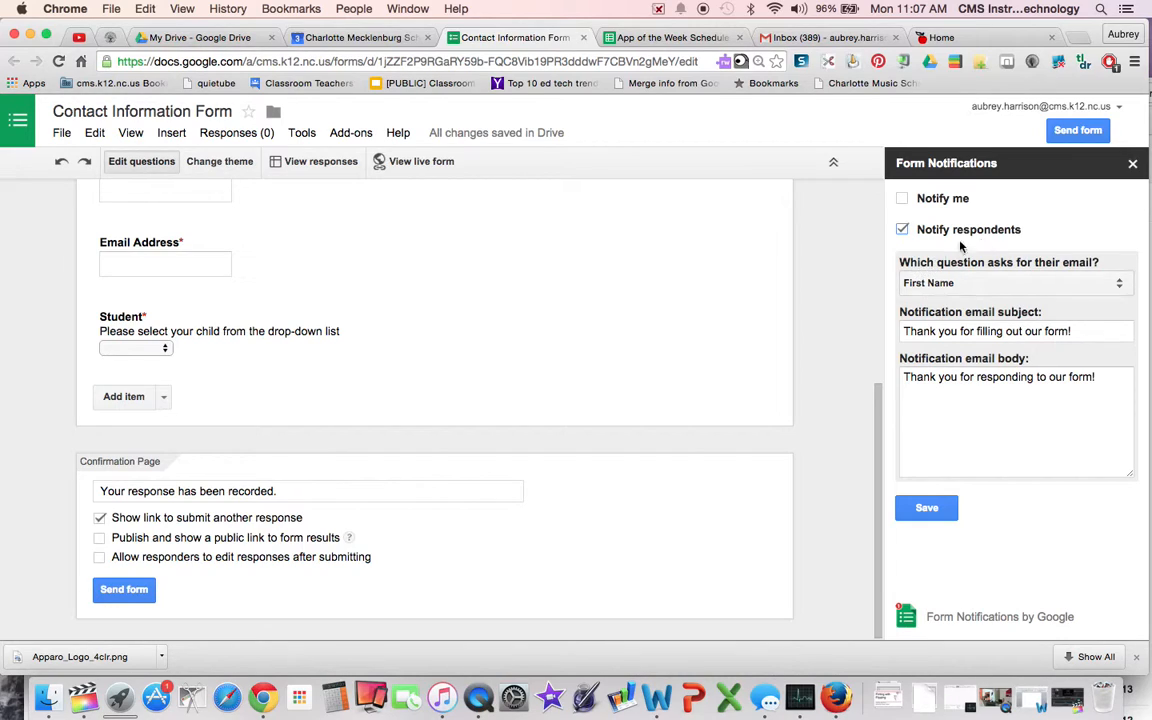
{"action": "left_click", "coordinate": [902, 230]}
{"action": "left_click", "coordinate": [1028, 284]}
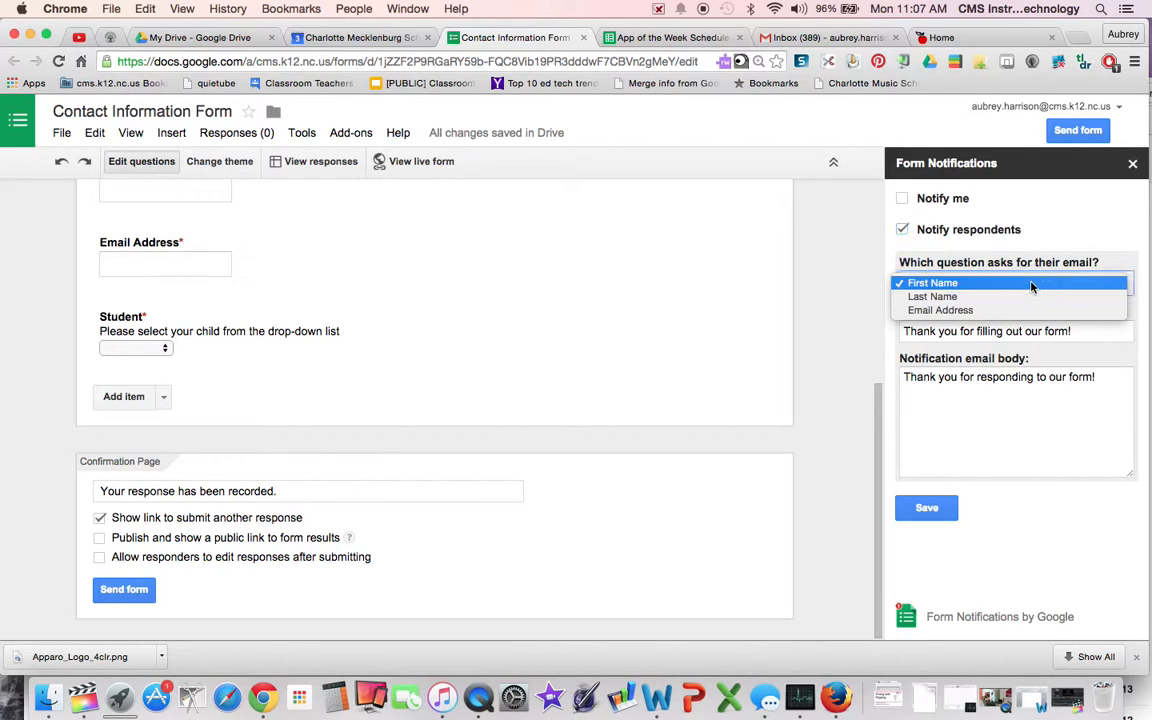
{"action": "left_click", "coordinate": [1024, 311]}
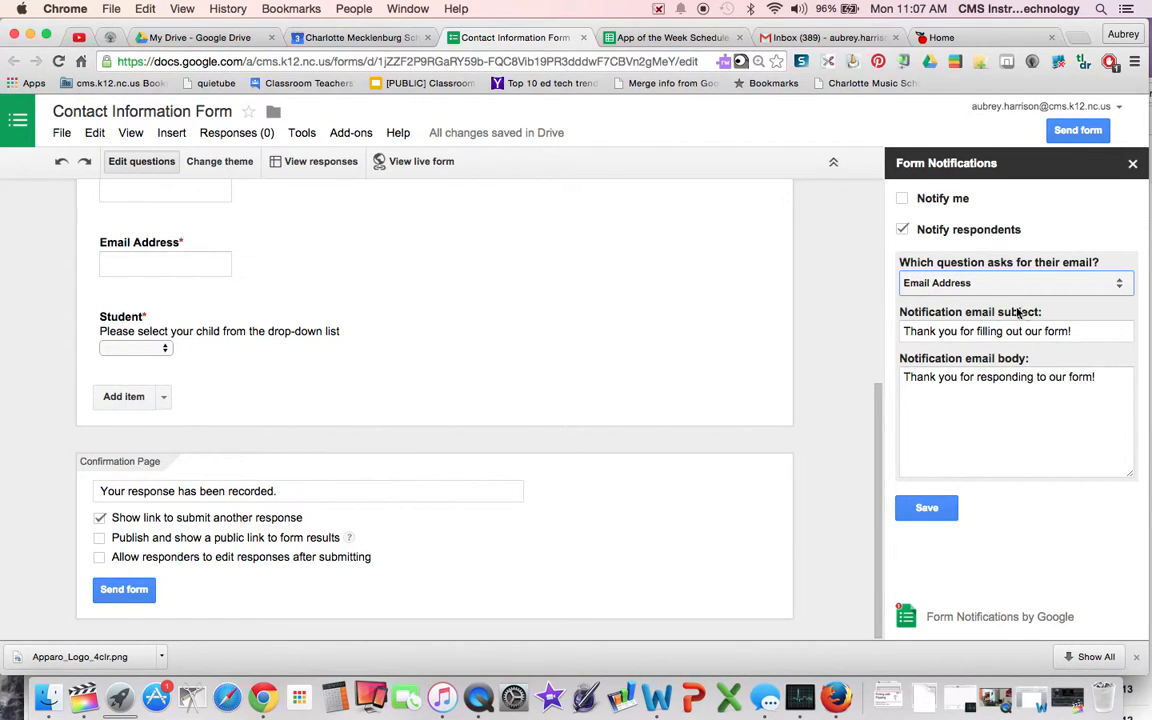
{"action": "scroll", "coordinate": [597, 329], "scroll_direction": "up", "scroll_amount": 3}
{"action": "scroll", "coordinate": [598, 329], "scroll_direction": "up", "scroll_amount": 1}
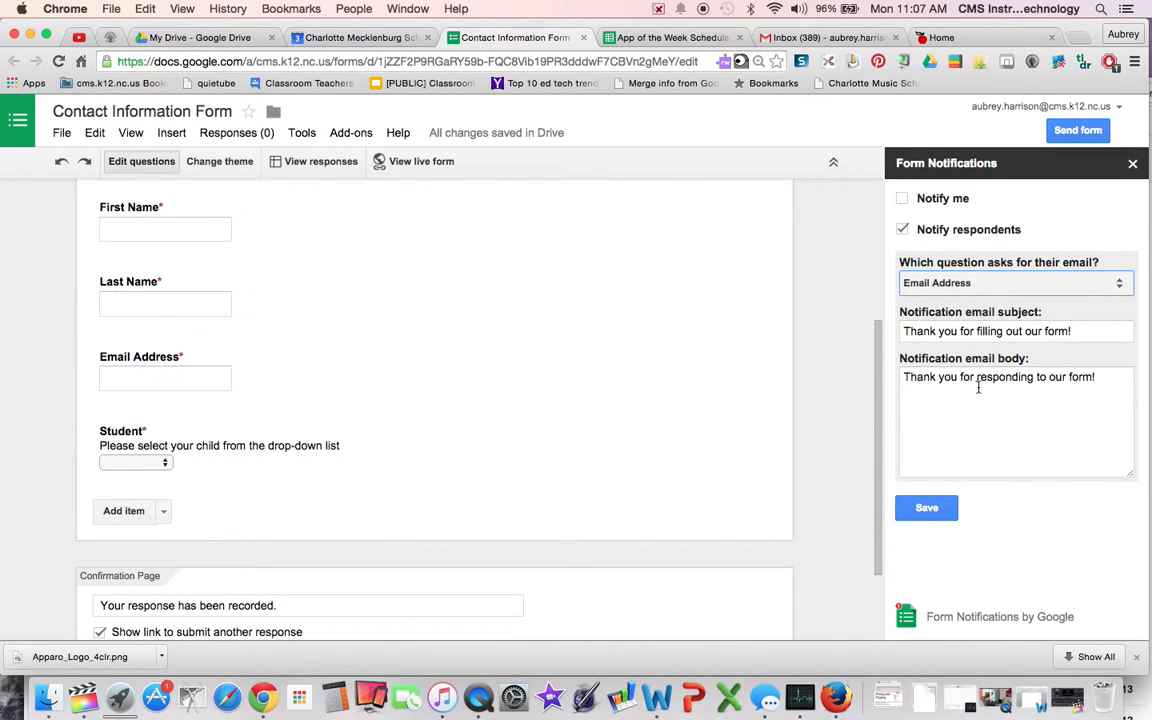
- Replace the email body with 'I look forward to working with you and your child this upcoming school year.' and save
{"action": "left_click_drag", "start_coordinate": [1097, 376], "coordinate": [896, 373]}
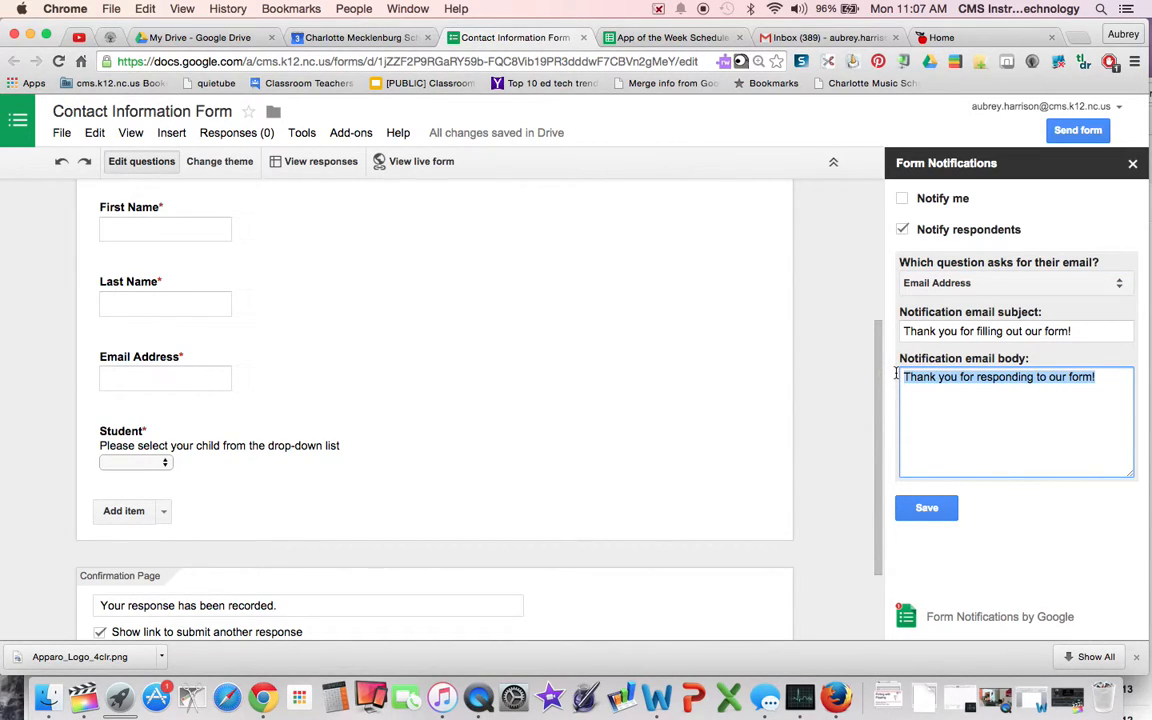
{"action": "type", "text": "I look forwarrd to "}
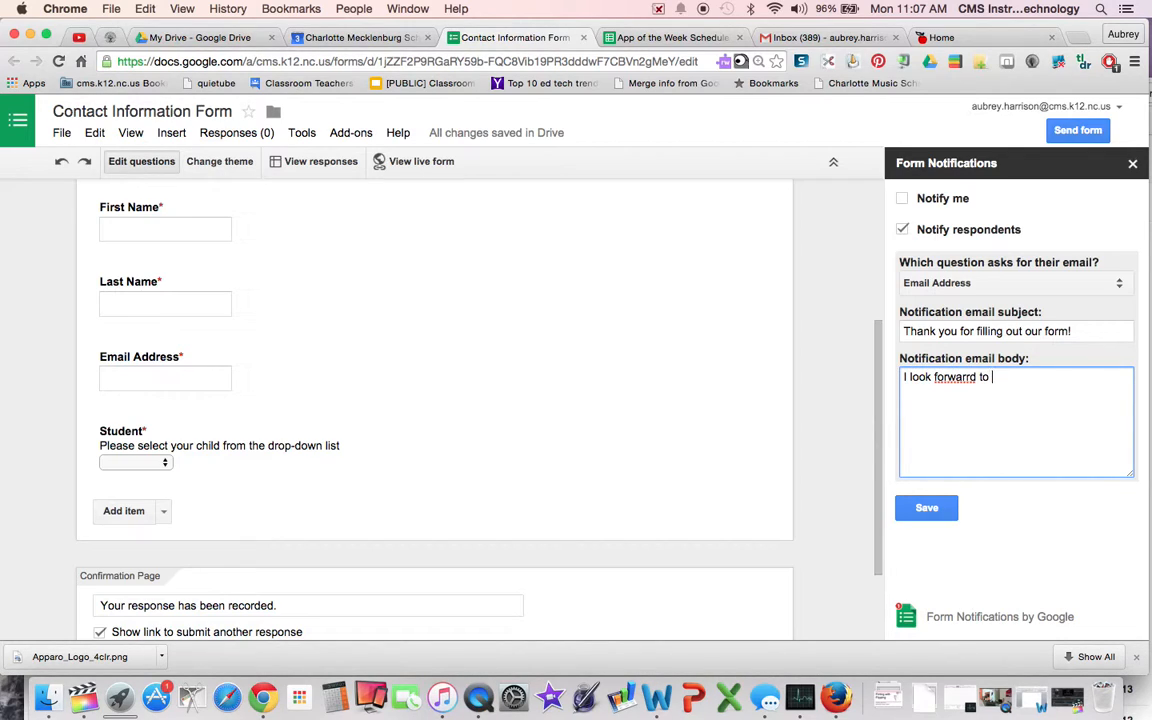
{"action": "type", "text": "working with you and your c"}
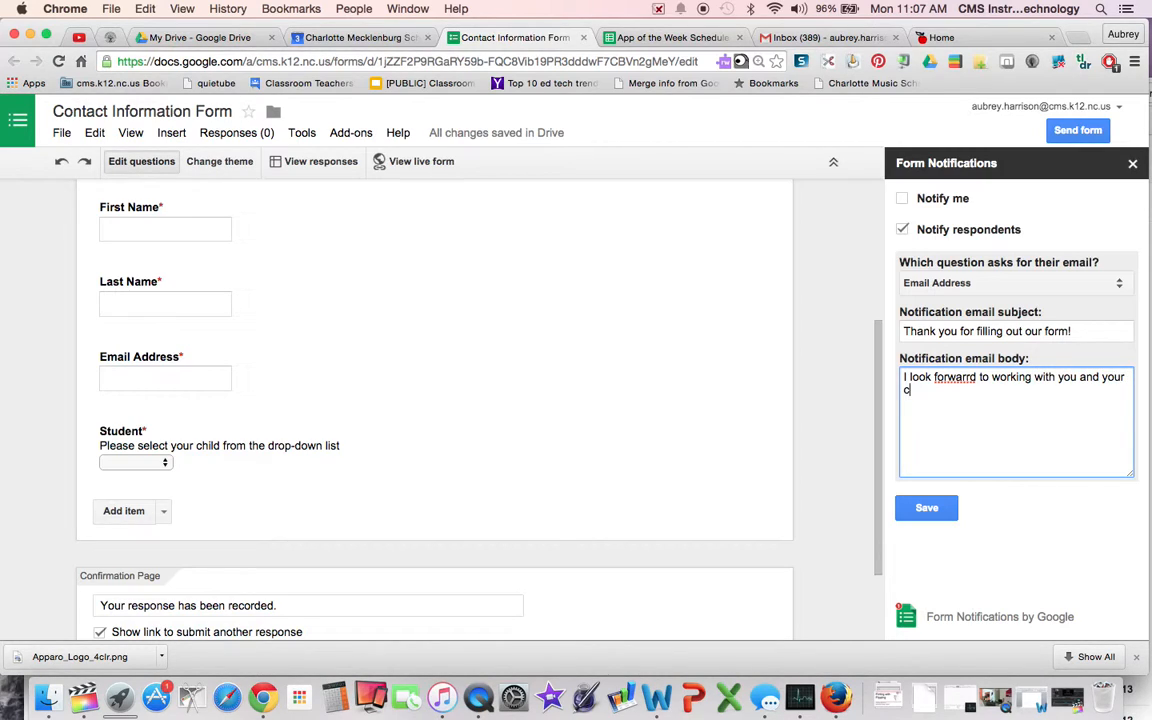
{"action": "type", "text": "hild this up"}
{"action": "type", "text": "comin sc"}
{"action": "key", "text": "BackSpace"}
{"action": "key", "text": "BackSpace"}
{"action": "key", "text": "BackSpace"}
{"action": "type", "text": "g s"}
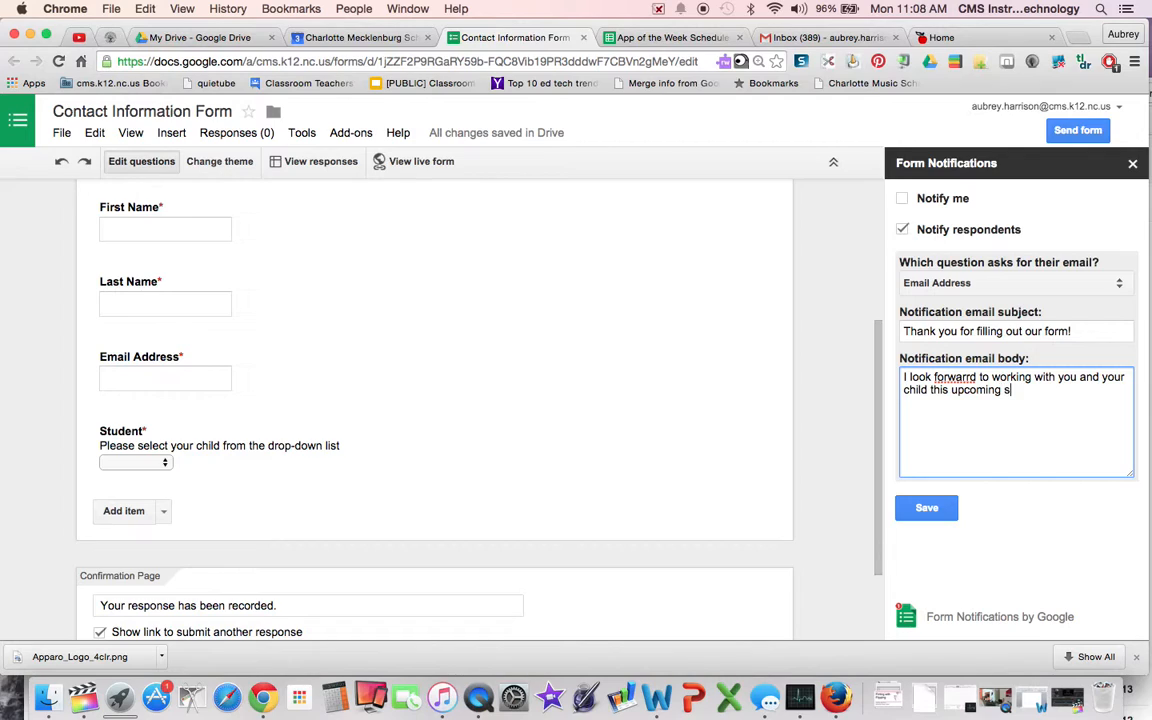
{"action": "type", "text": "chool year."}
{"action": "left_click", "coordinate": [971, 378]}
{"action": "key", "text": "BackSpace"}
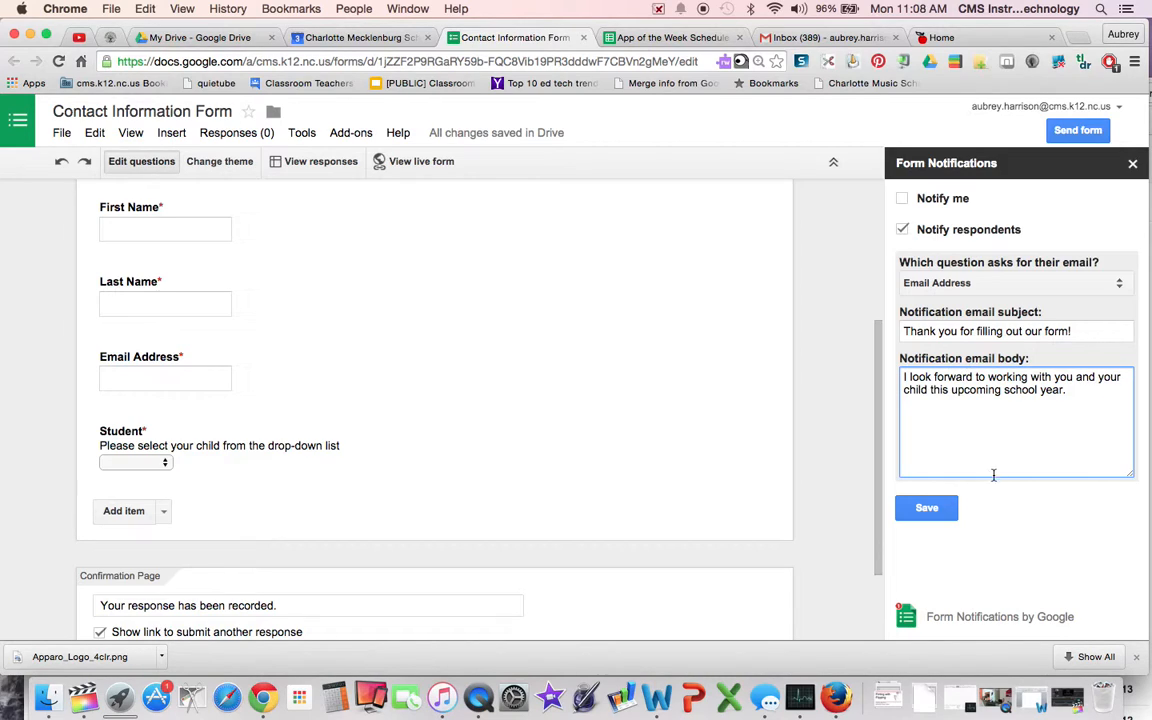
{"action": "left_click", "coordinate": [944, 508]}
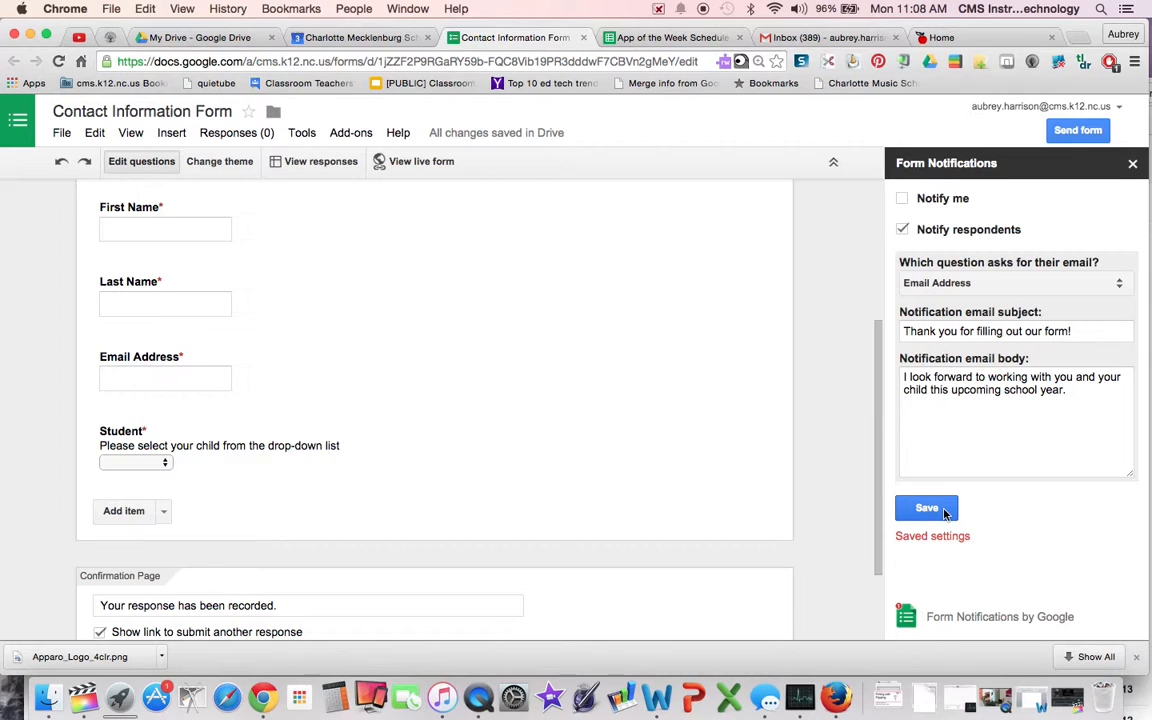
{"action": "left_click", "coordinate": [417, 165]}
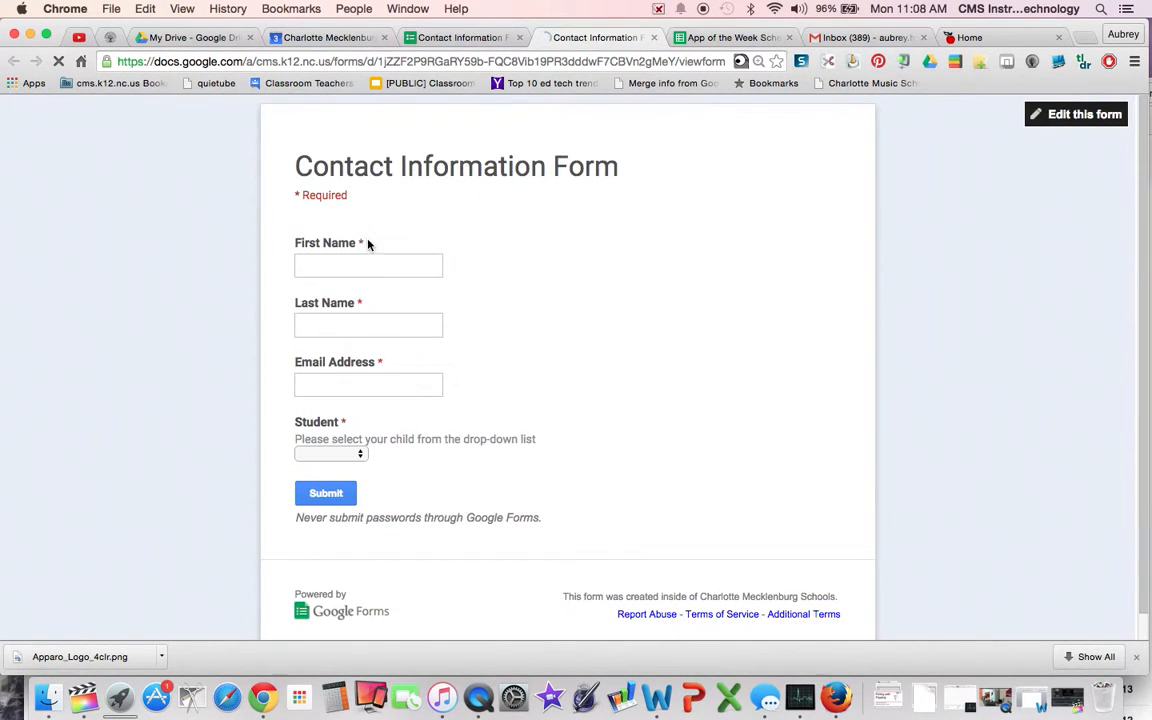
- Fill in the respondent's first name and email, choose Student A, and submit the test response
{"action": "left_click", "coordinate": [352, 262]}
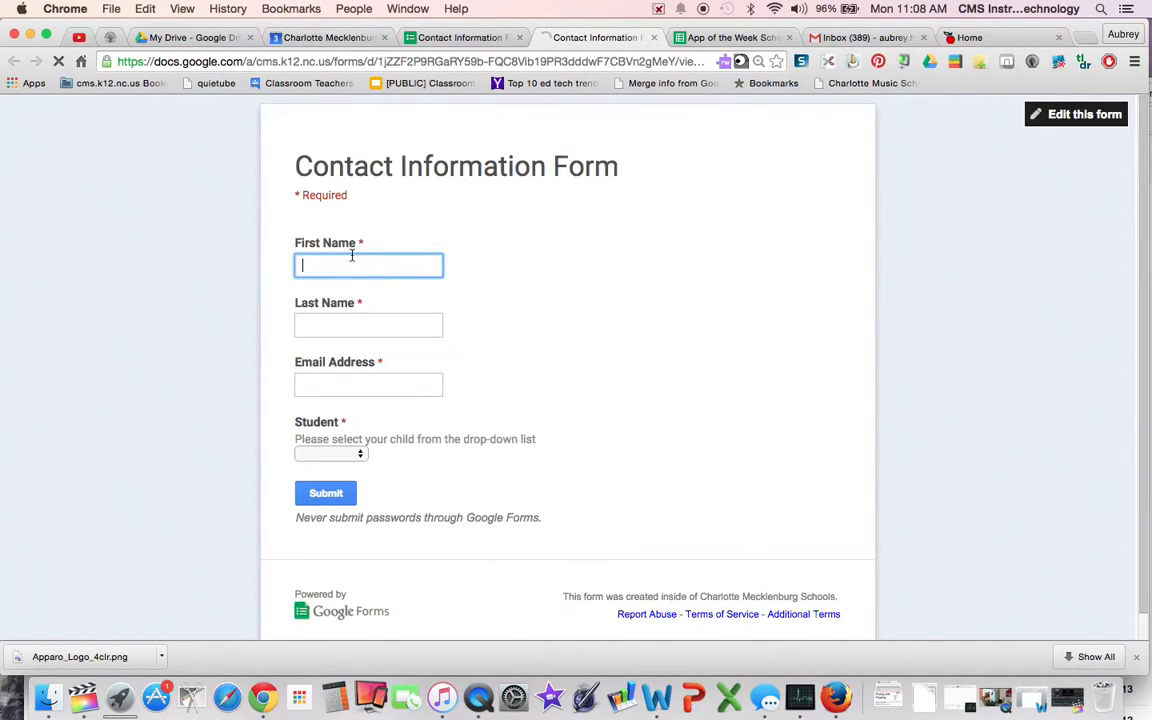
{"action": "type", "text": "Aubrey"}
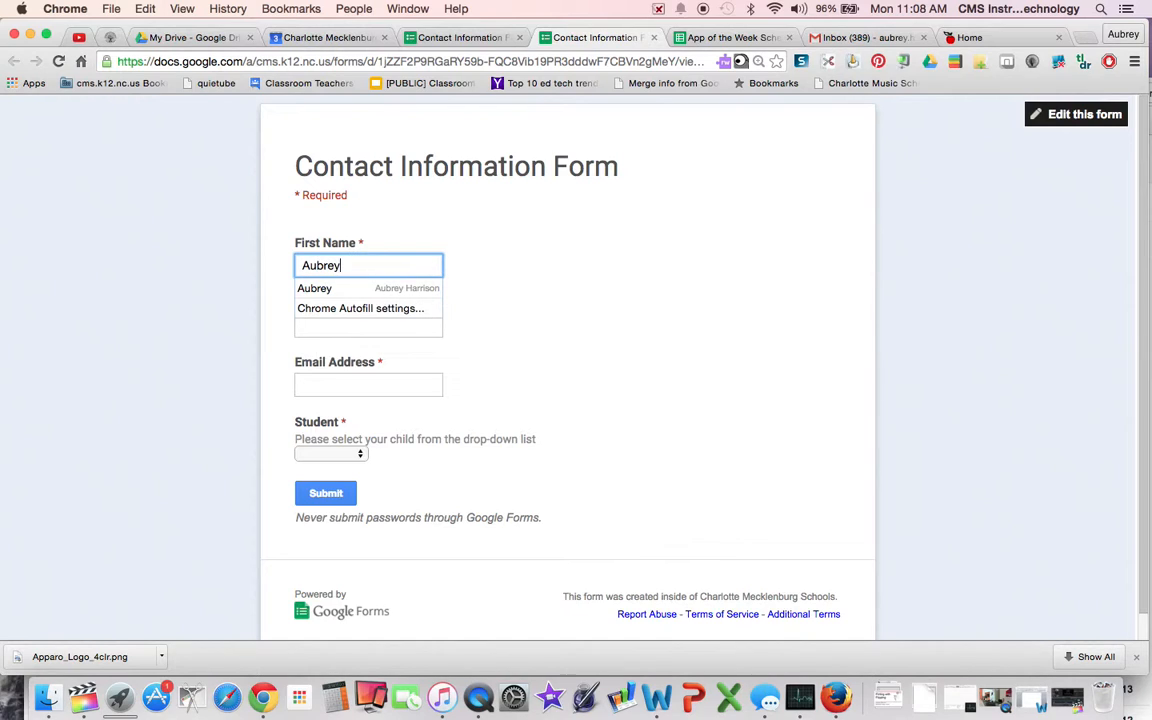
{"action": "left_click", "coordinate": [314, 288]}
{"action": "double_click", "coordinate": [378, 384]}
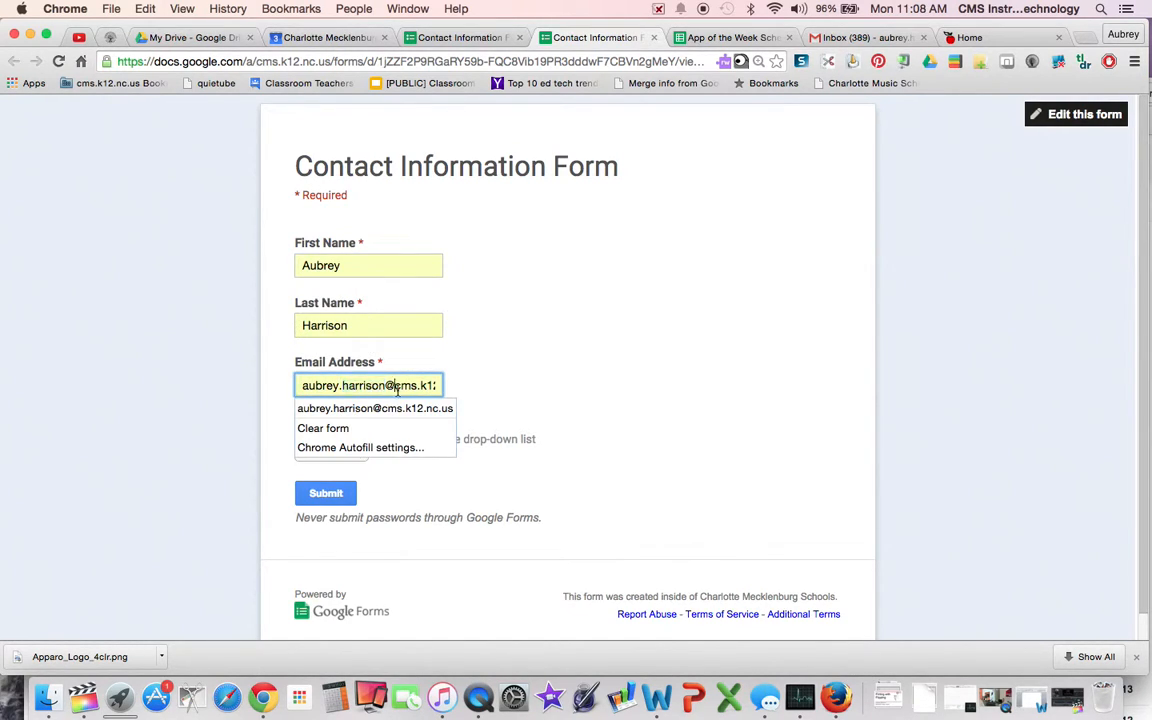
{"action": "key", "text": "super+a"}
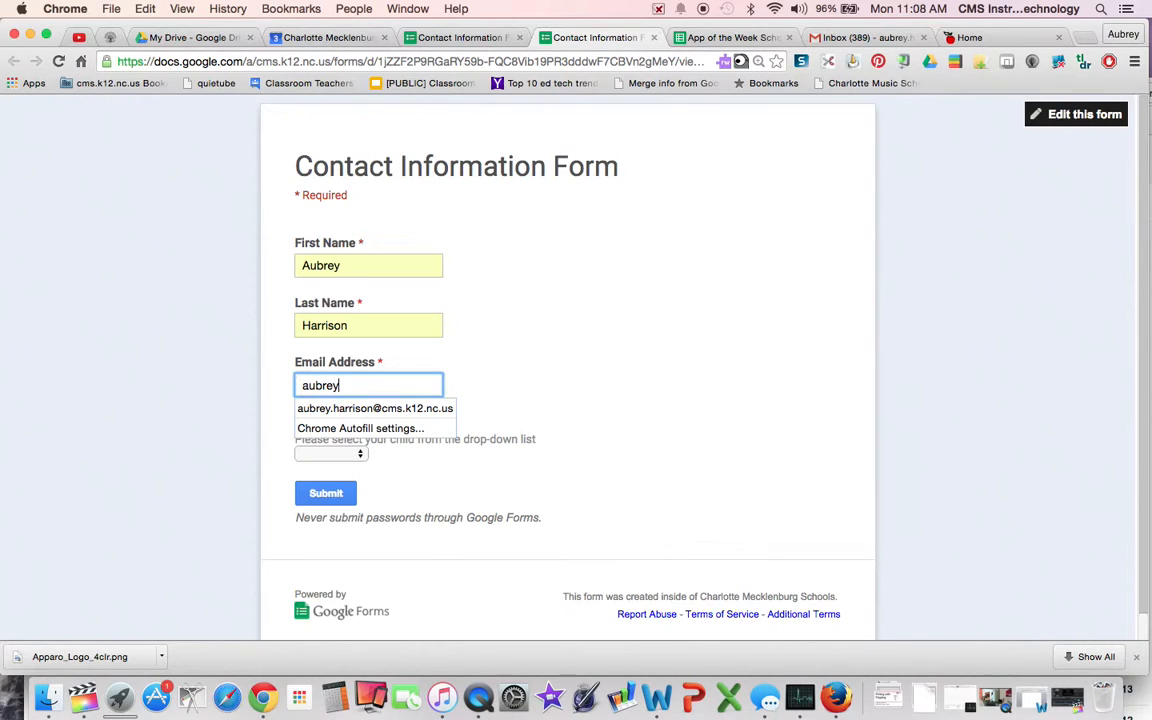
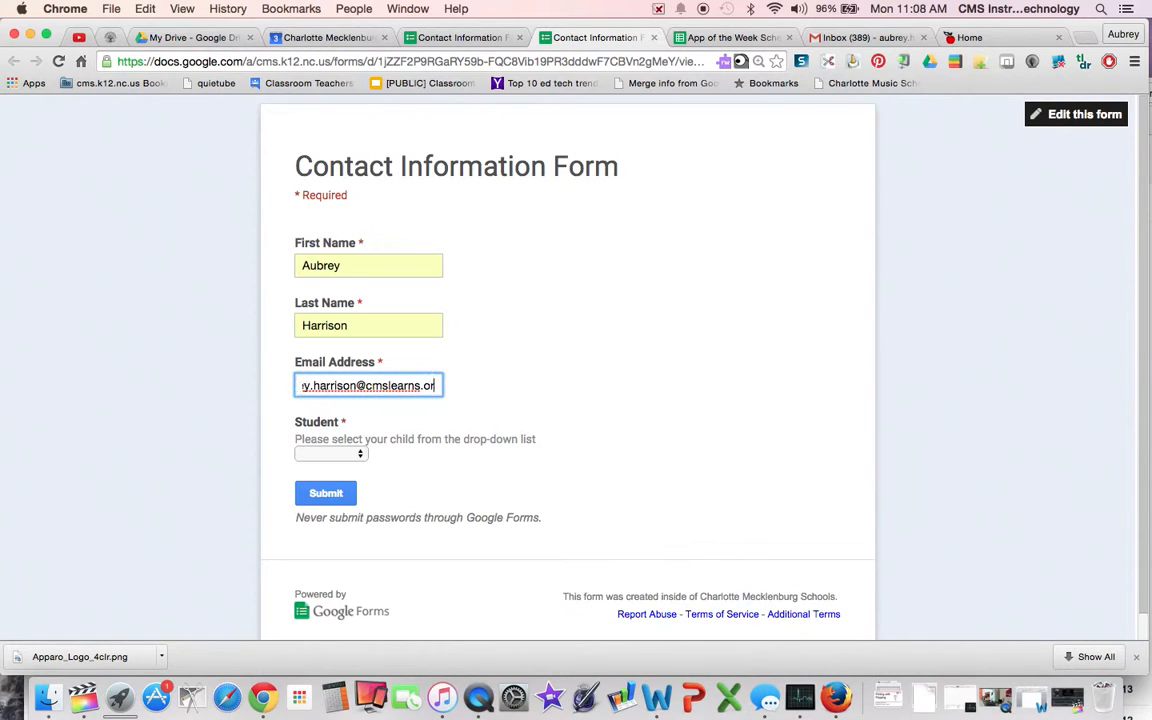
{"action": "left_click", "coordinate": [355, 456]}
{"action": "left_click", "coordinate": [355, 466]}
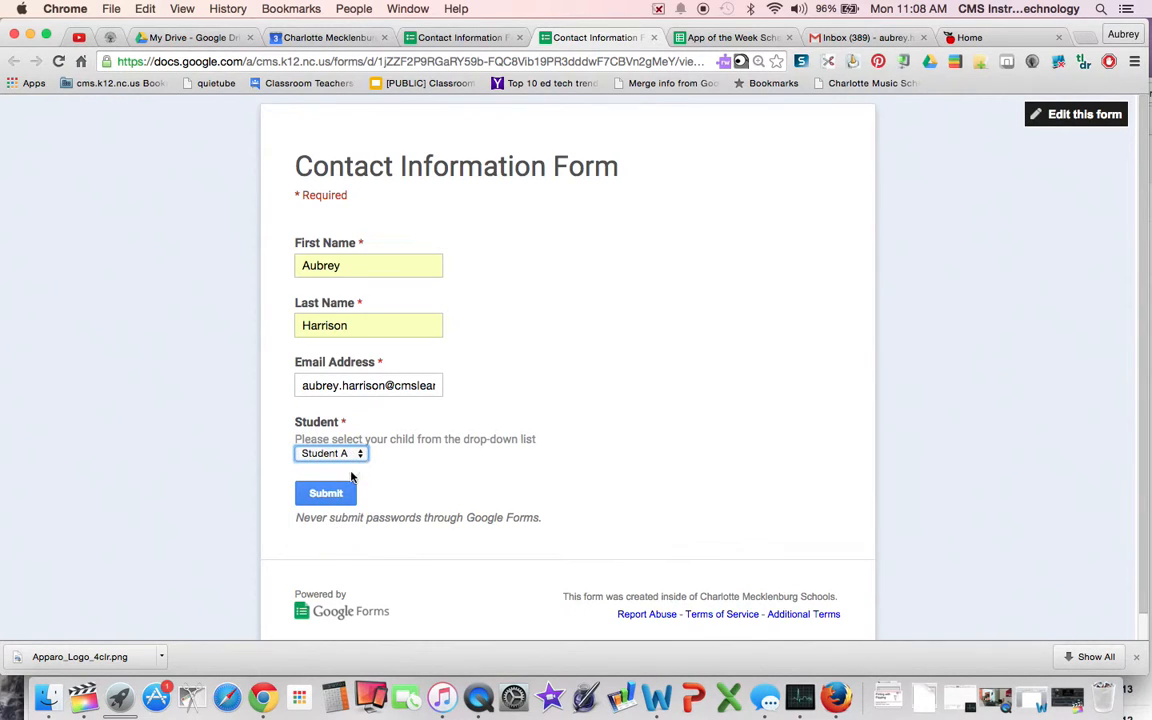
{"action": "left_click", "coordinate": [347, 492]}
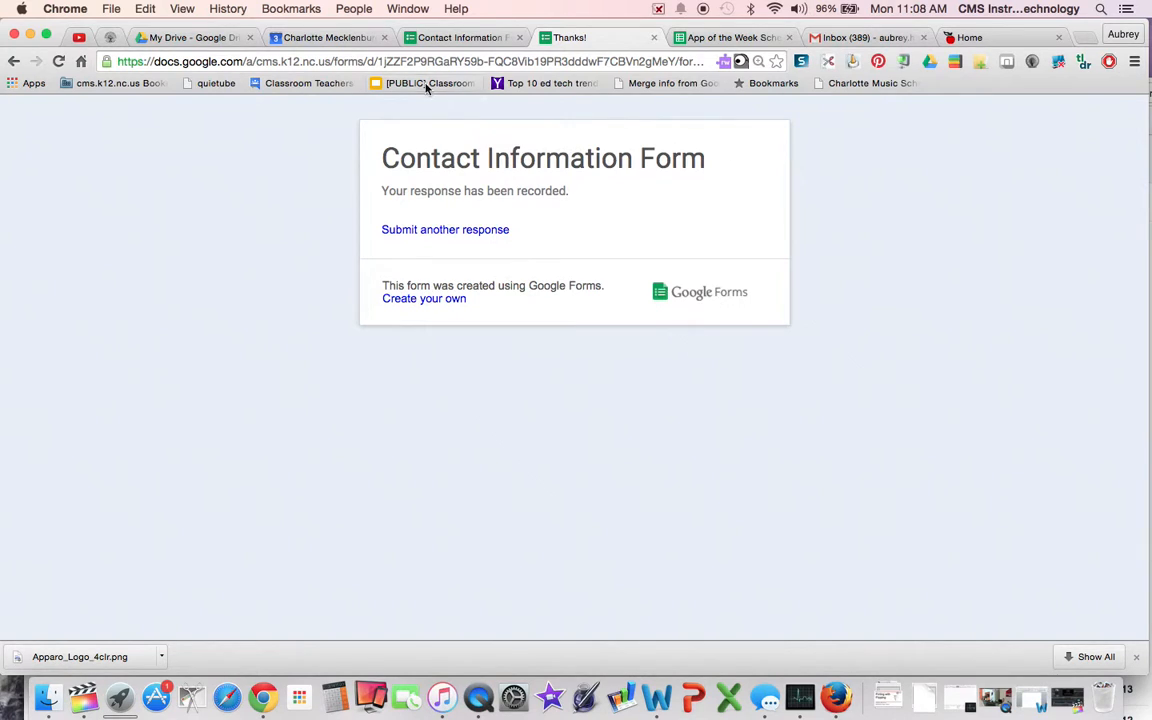
- Open the 'Thank you for filling out our form!' email in the Gmail inbox
{"action": "left_click_drag", "start_coordinate": [514, 31], "coordinate": [505, 135]}
{"action": "left_click", "coordinate": [489, 98]}
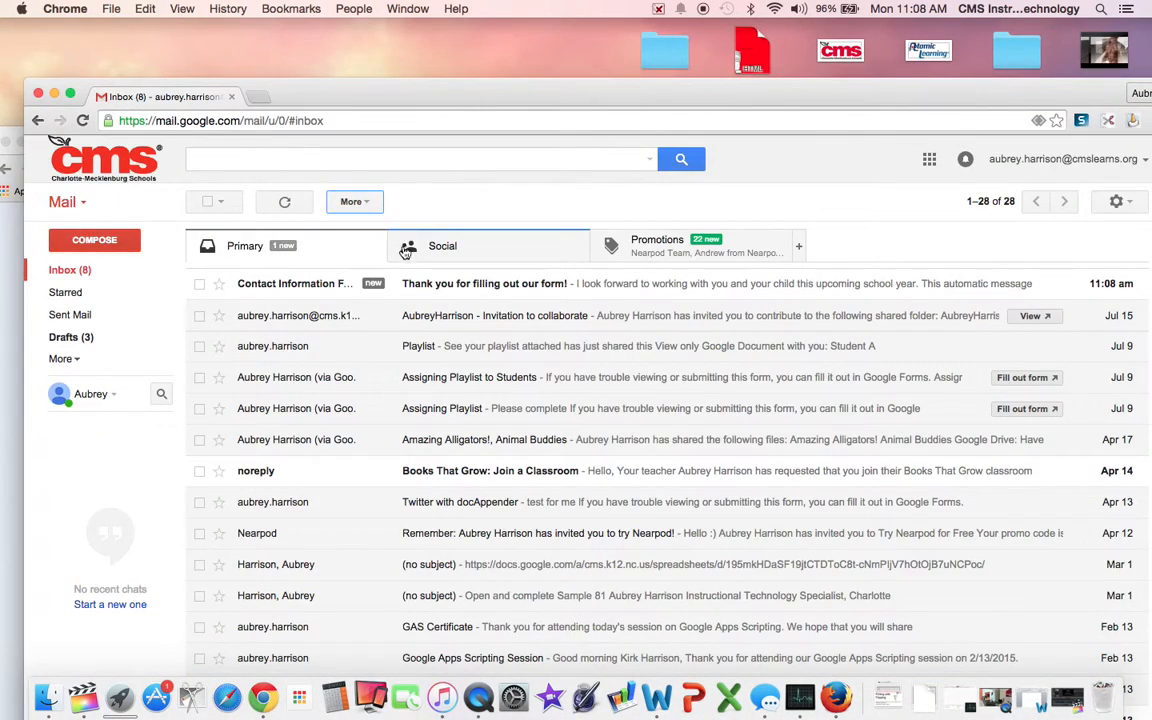
{"action": "left_click", "coordinate": [437, 287]}
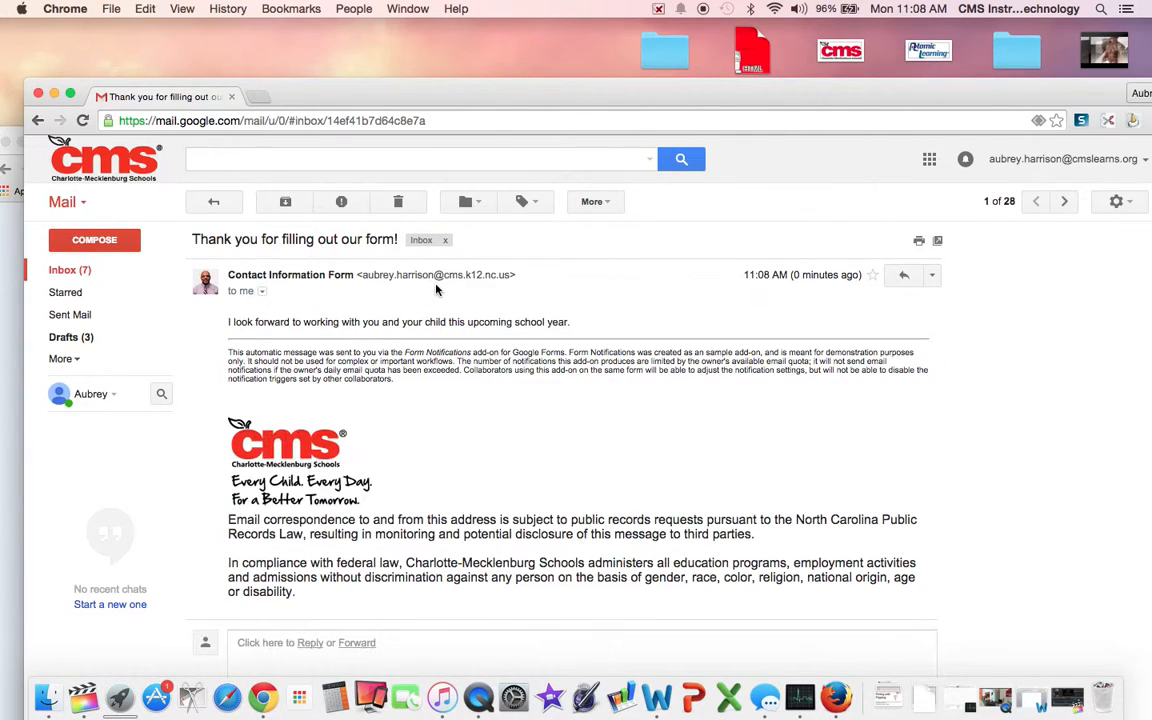